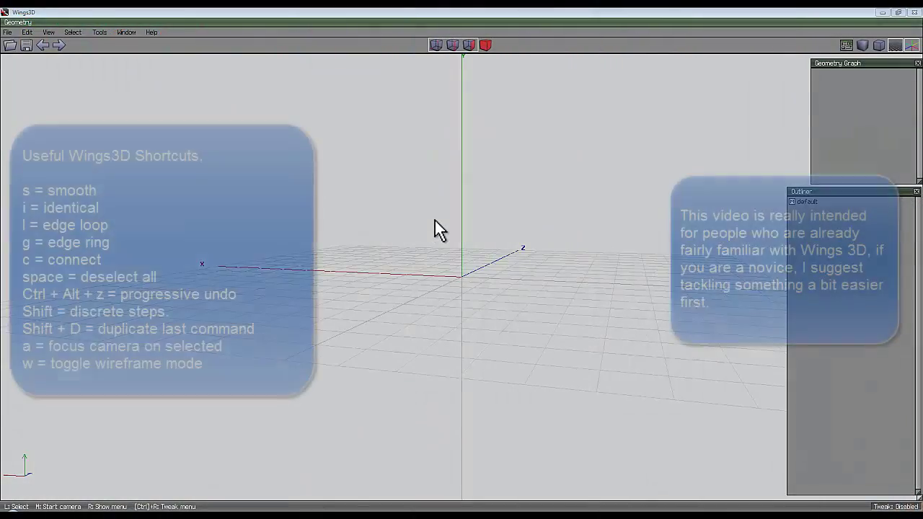
- Add a default Cylinder primitive, Cylinder1, at the centre of the empty scene
middle_drag(435, 221, 460, 265)
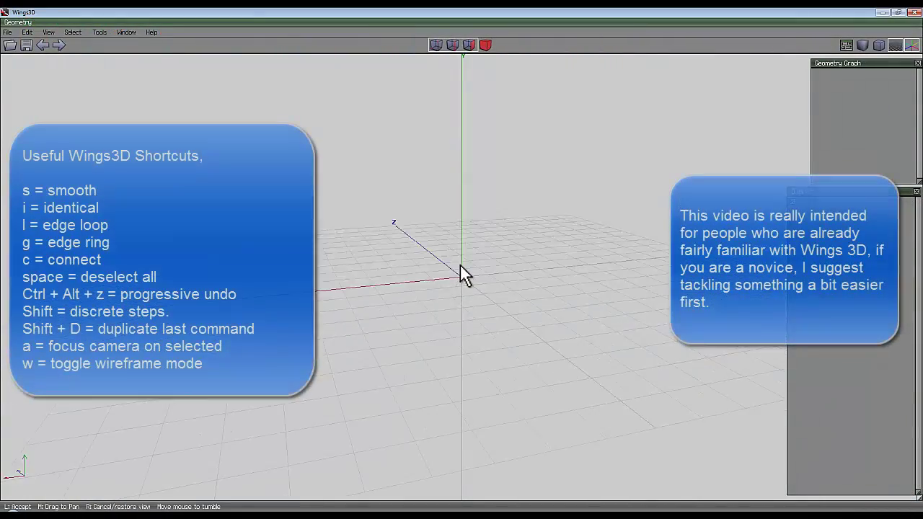
click(461, 268)
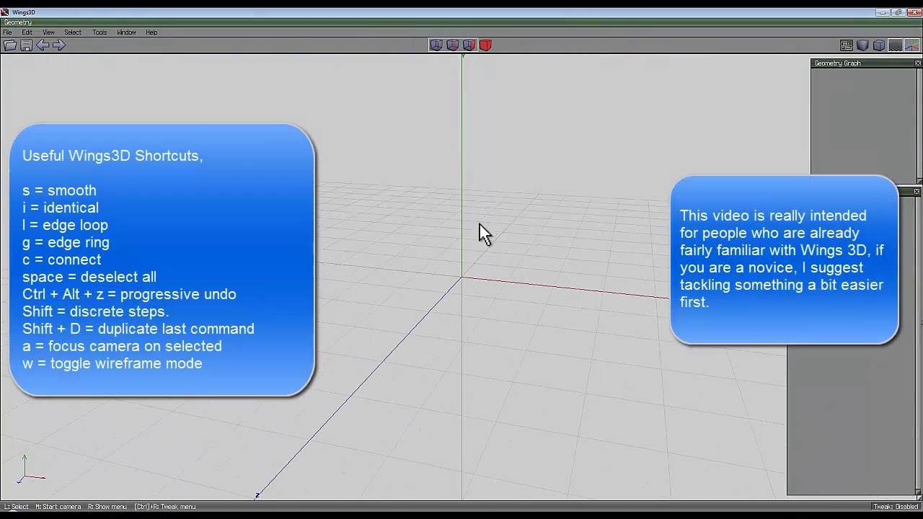
scroll(475, 227, up, 1)
right_click(449, 117)
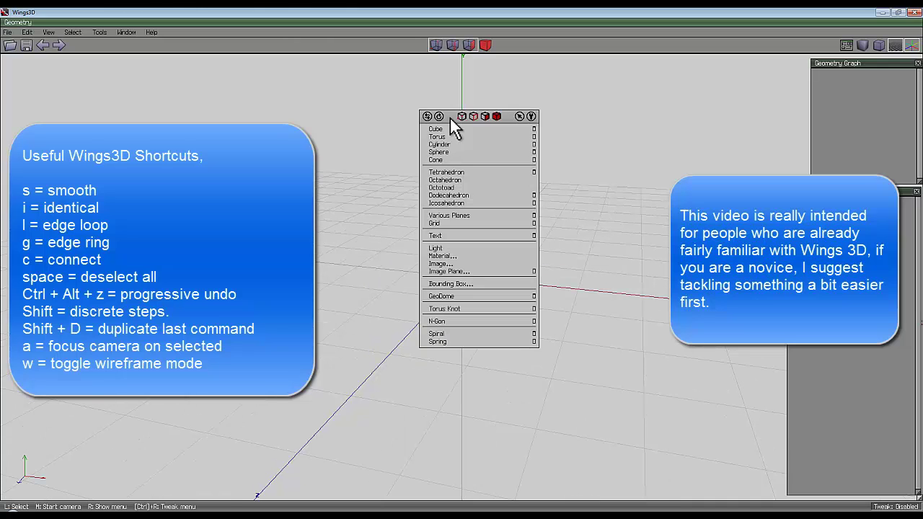
click(467, 146)
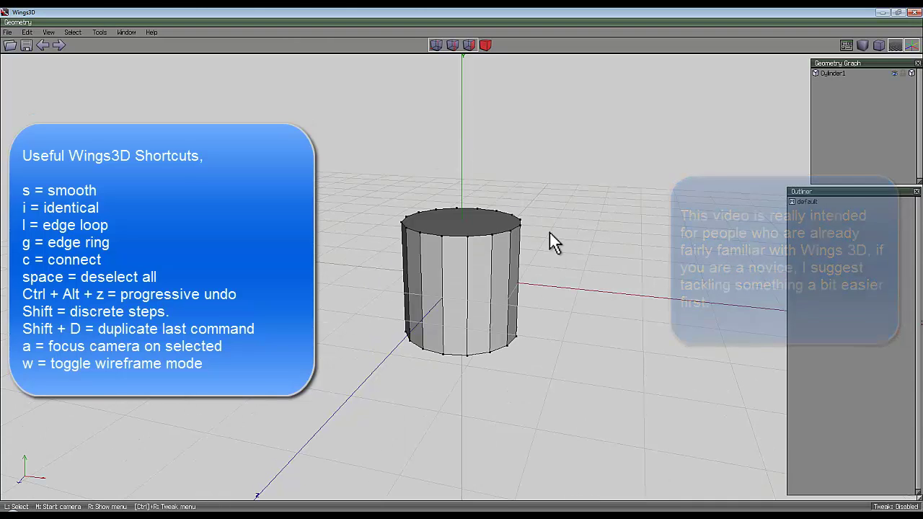
middle_drag(548, 241, 510, 200)
- In vertex mode, select two pairs of opposite vertices on the cylinder's top rim
click(428, 313)
key(space)
click(436, 45)
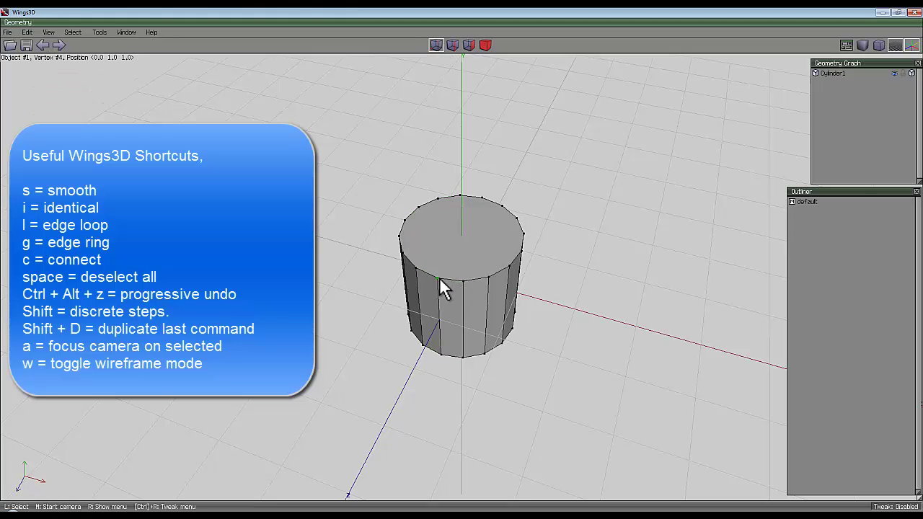
click(437, 278)
click(460, 196)
click(479, 197)
click(462, 280)
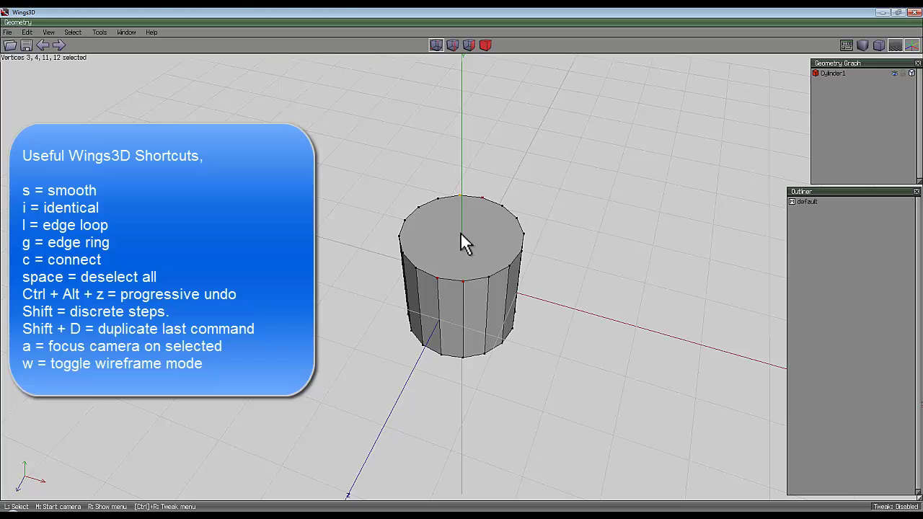
- Select opposite vertex pairs on the bottom rim and connect them with cuts across the cap
middle_click(516, 199)
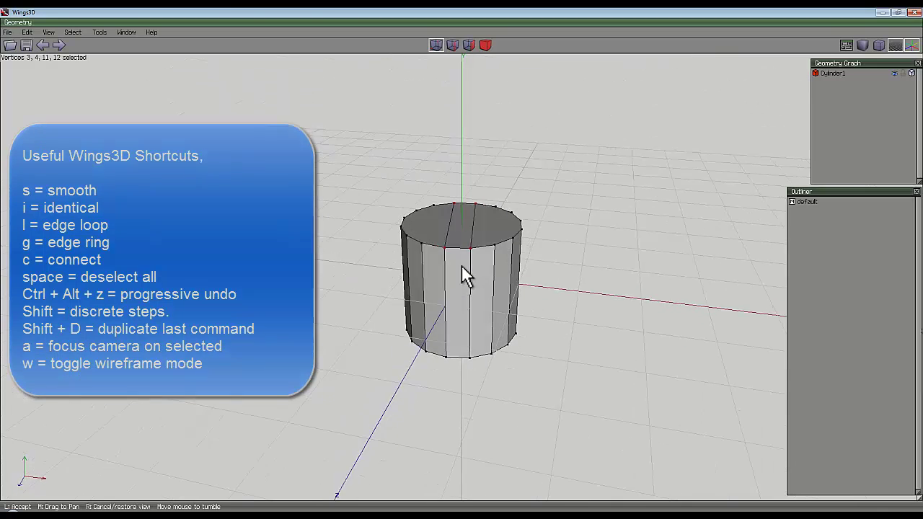
click(455, 205)
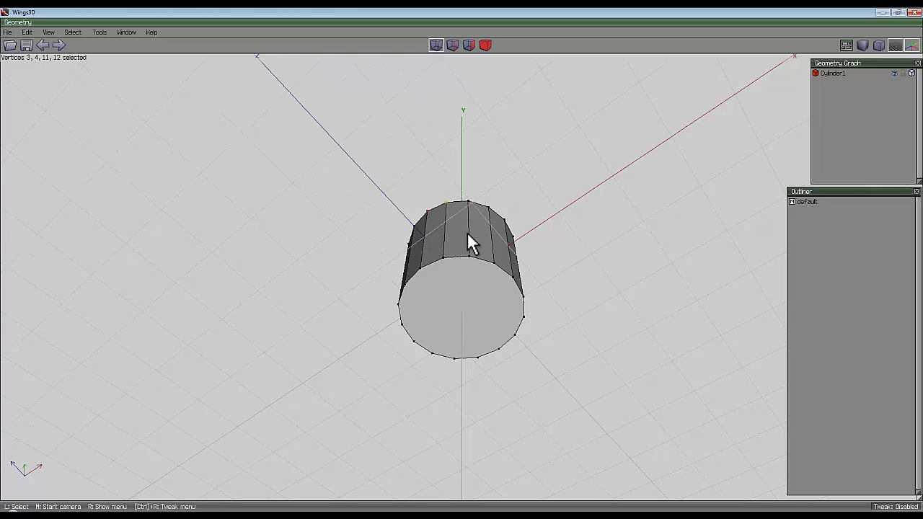
key(space)
click(420, 267)
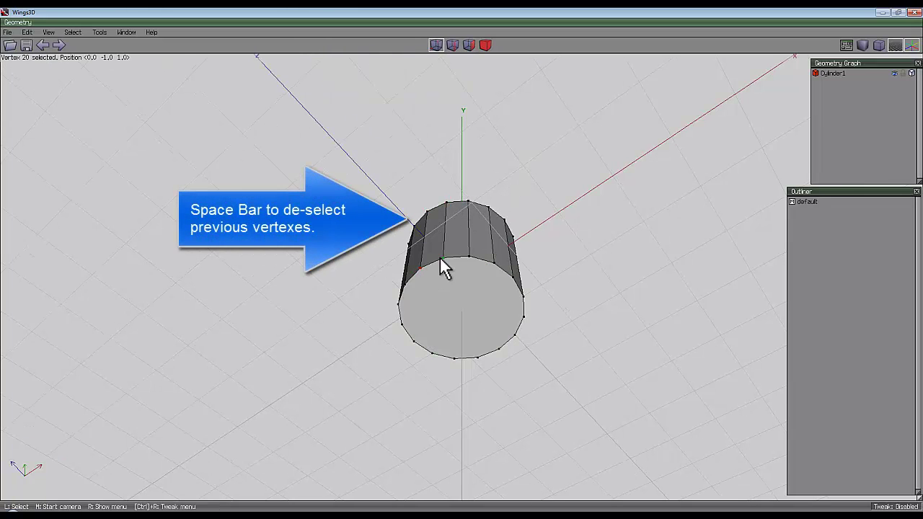
click(440, 258)
middle_click(488, 339)
click(492, 368)
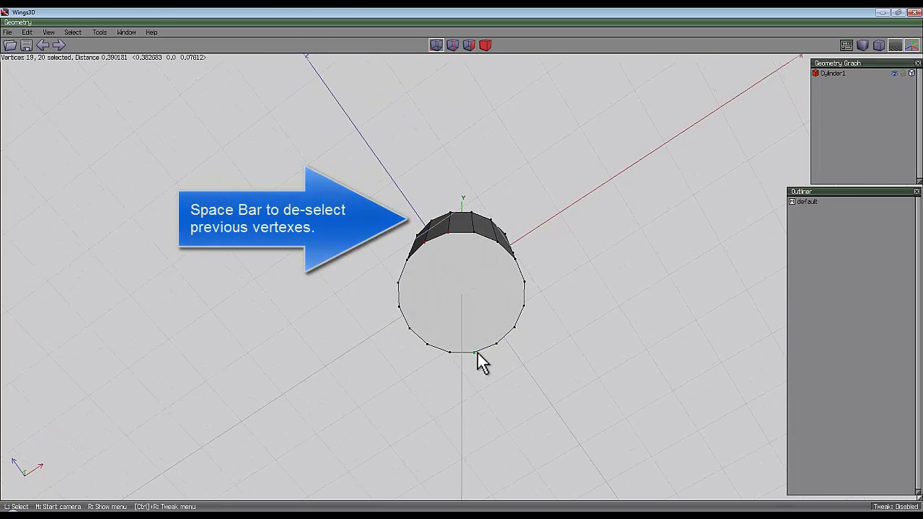
click(475, 353)
click(495, 343)
key(c)
- Extend the rim edge between the cuts to an edge ring and convert it to a face strip
middle_click(510, 342)
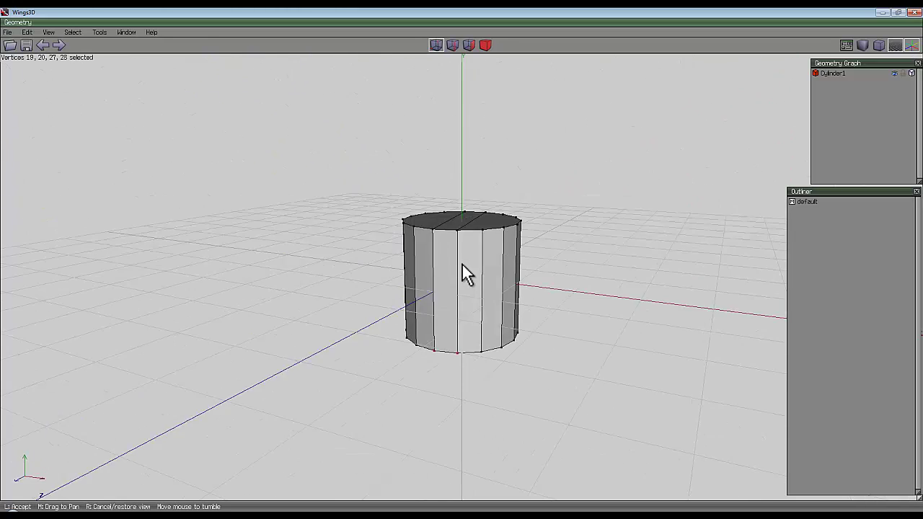
click(472, 200)
click(452, 45)
click(441, 266)
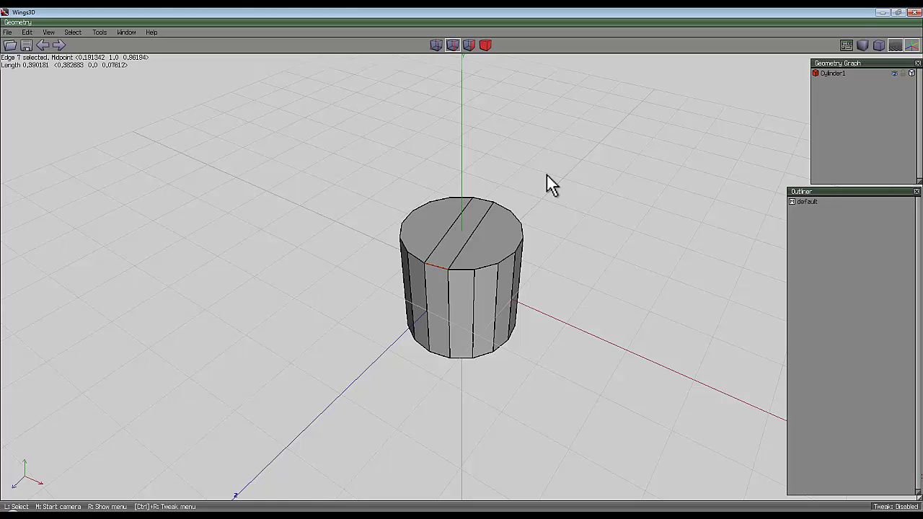
key(g)
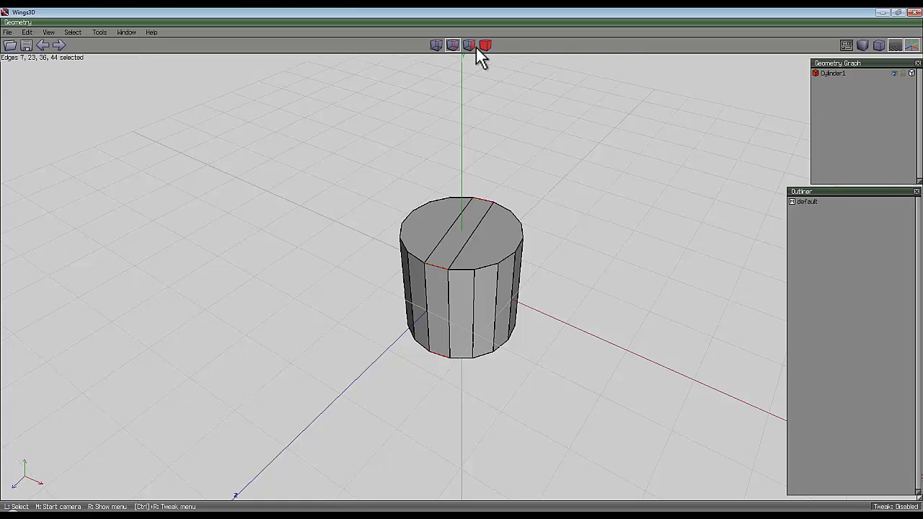
click(469, 45)
middle_click(460, 265)
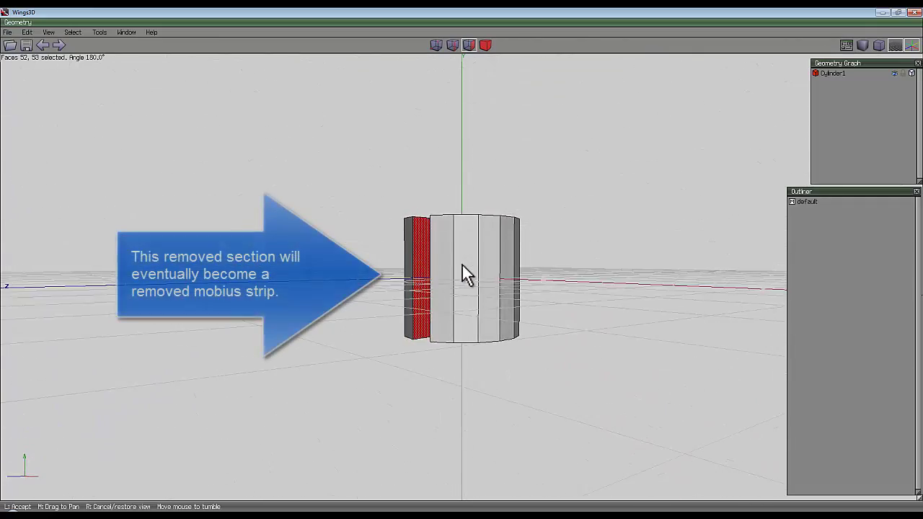
click(462, 266)
key(space)
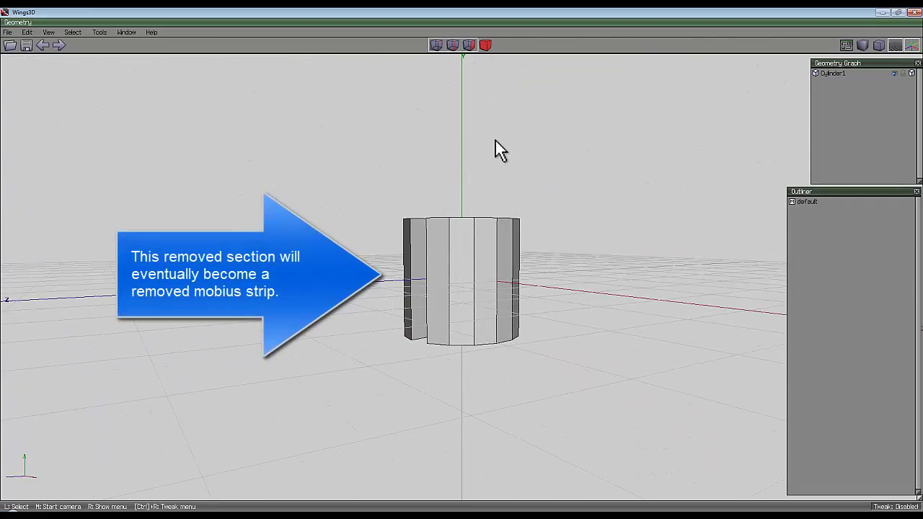
- Box-select the cylinder's vertical edges and cut each into 23 segments
click(452, 45)
key(z)
drag(635, 275, 309, 272)
middle_click(580, 245)
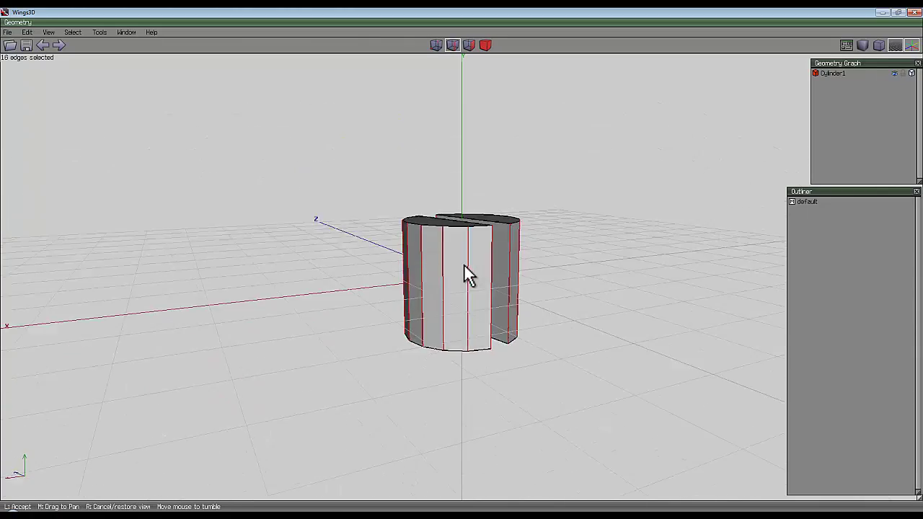
click(462, 270)
right_click(511, 158)
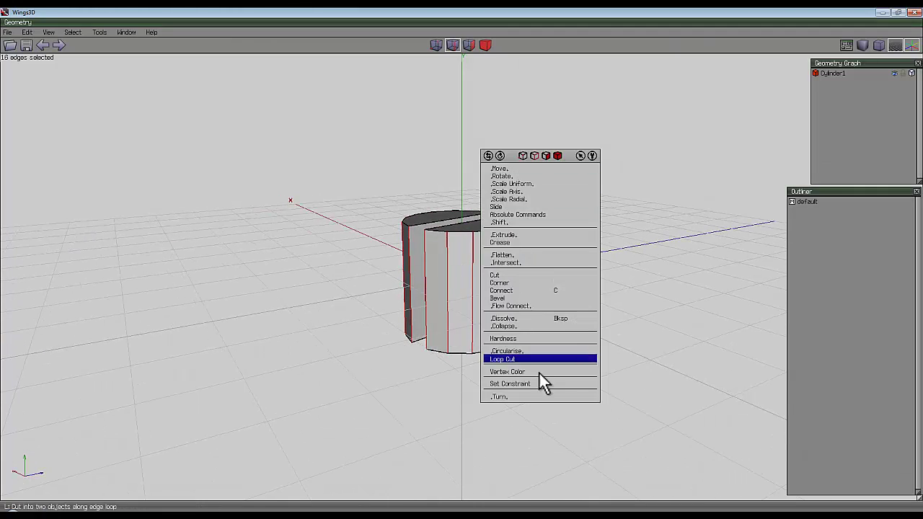
click(530, 275)
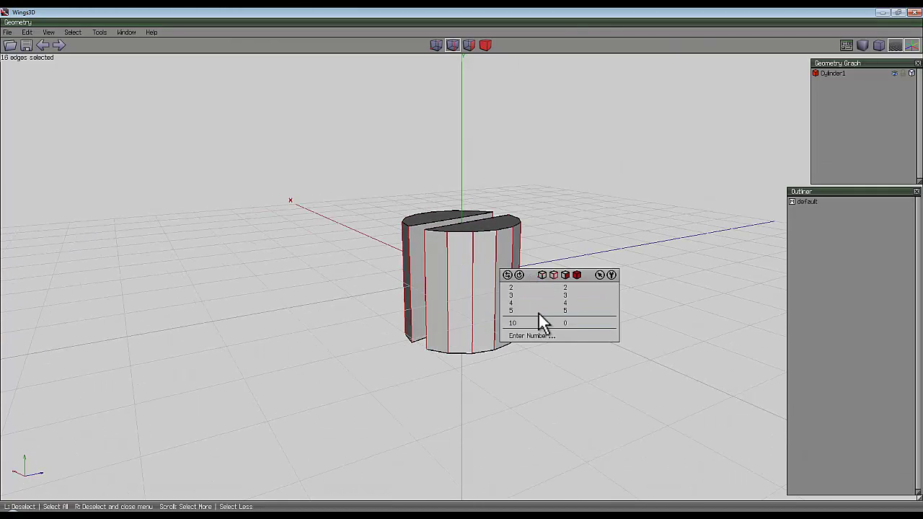
click(542, 337)
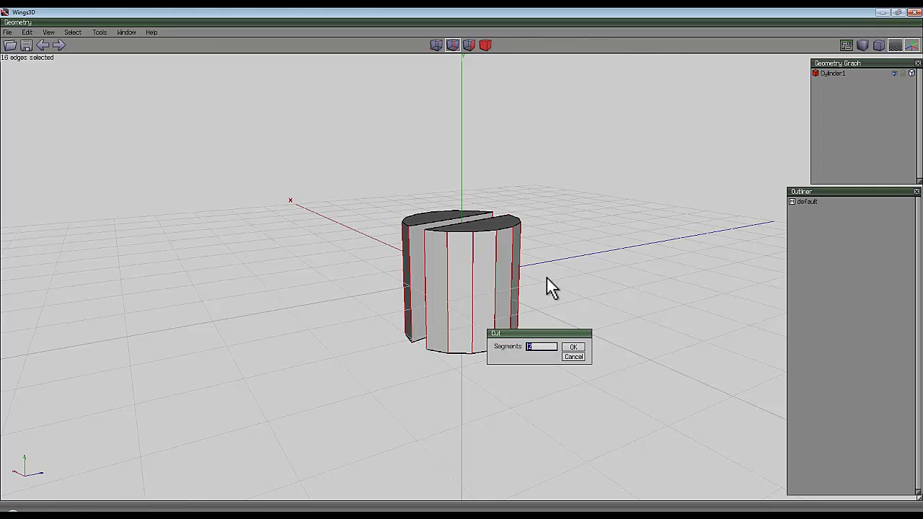
text(23)
click(573, 347)
- Connect the new cut vertices into horizontal loops, then select all vertices
middle_drag(588, 317, 460, 268)
key(c)
middle_click(580, 301)
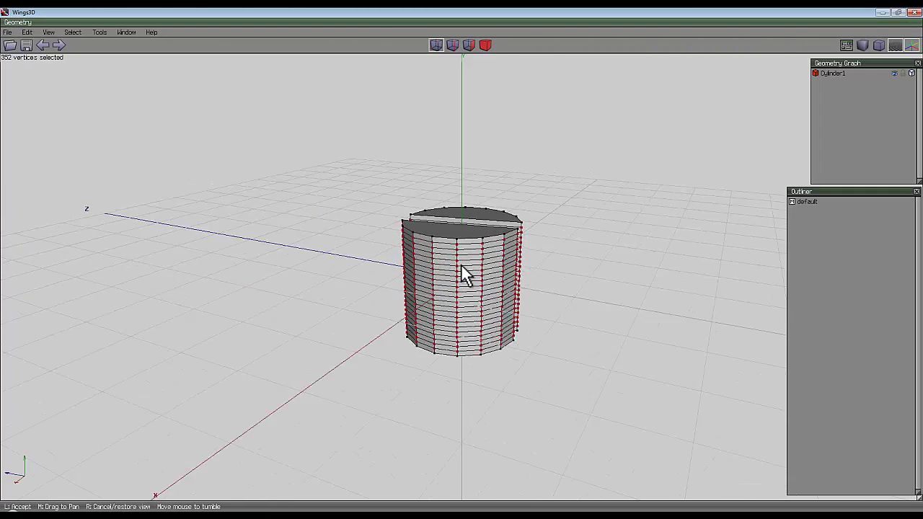
click(473, 274)
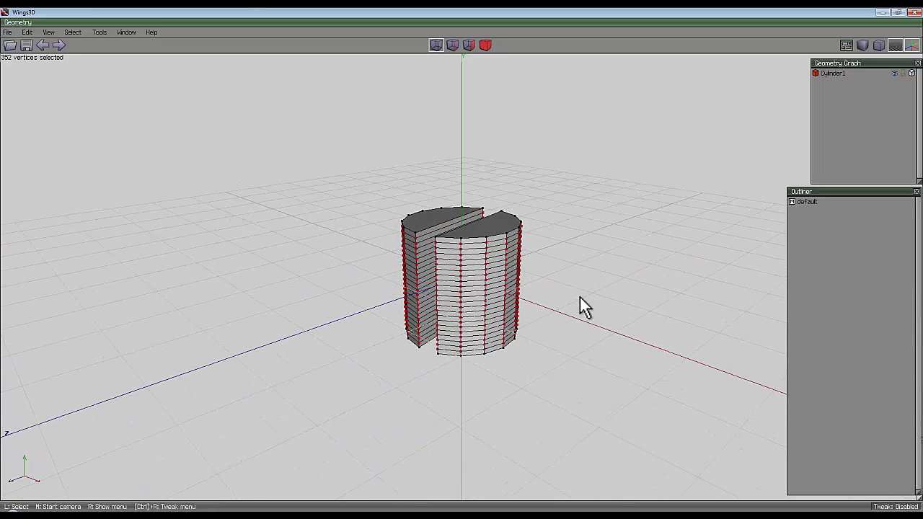
key(plus)
- Twist all selected vertices 540 degrees around the cylinder's axis
right_click(461, 145)
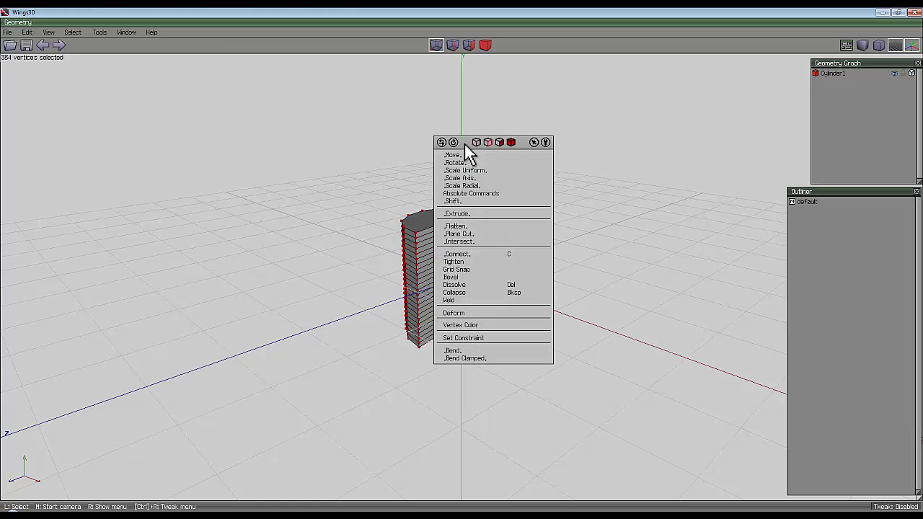
click(478, 315)
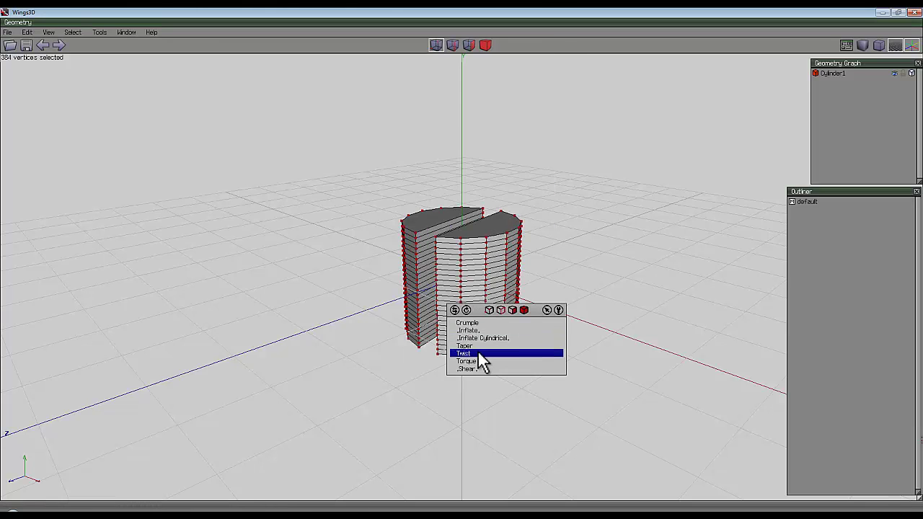
click(480, 347)
click(470, 370)
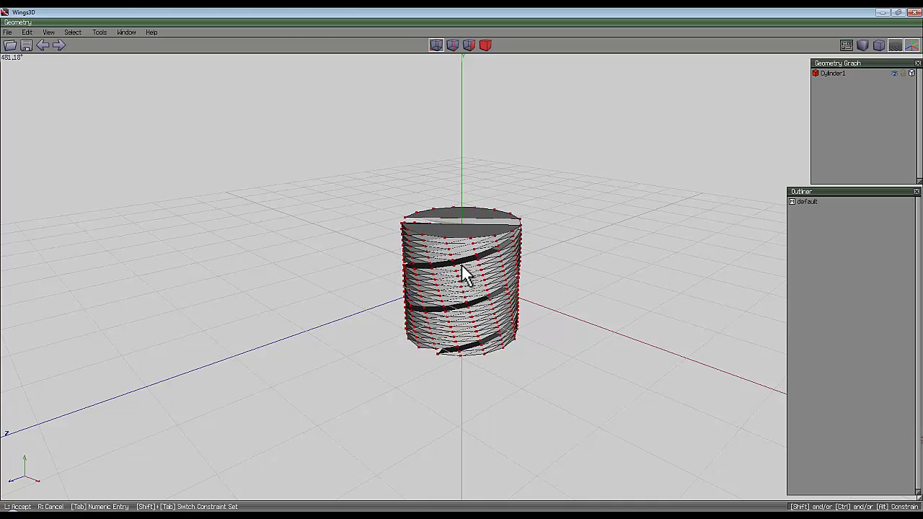
key(Tab)
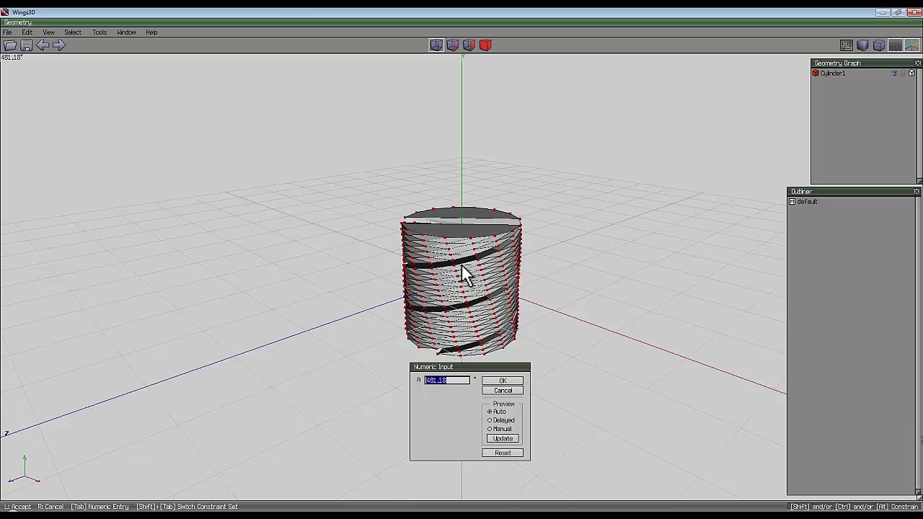
text(540)
key(Return)
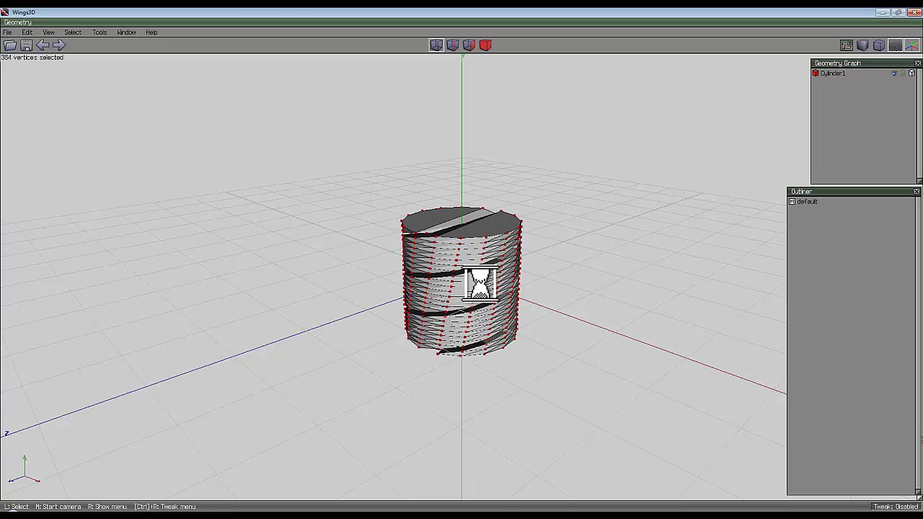
- Zoom and orbit around the twisted cylinder to inspect its helical slot
middle_click(591, 308)
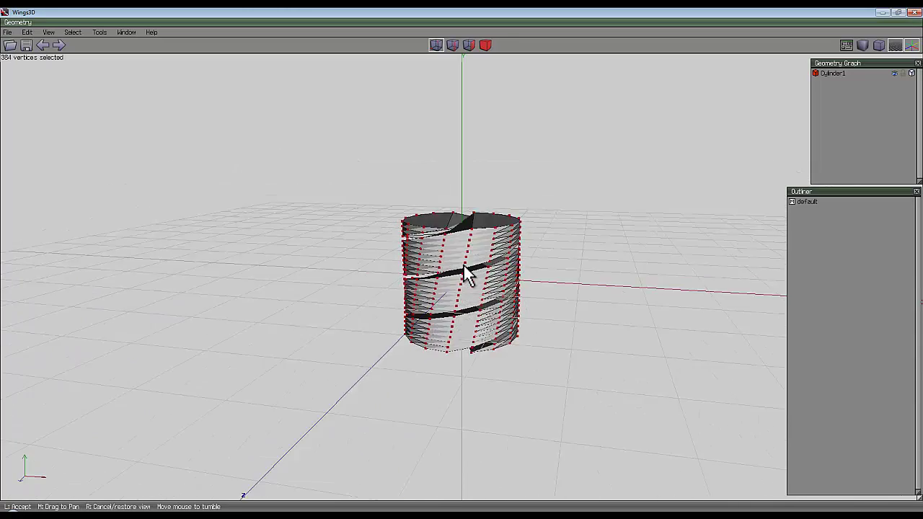
scroll(462, 266, up, 5)
click(461, 266)
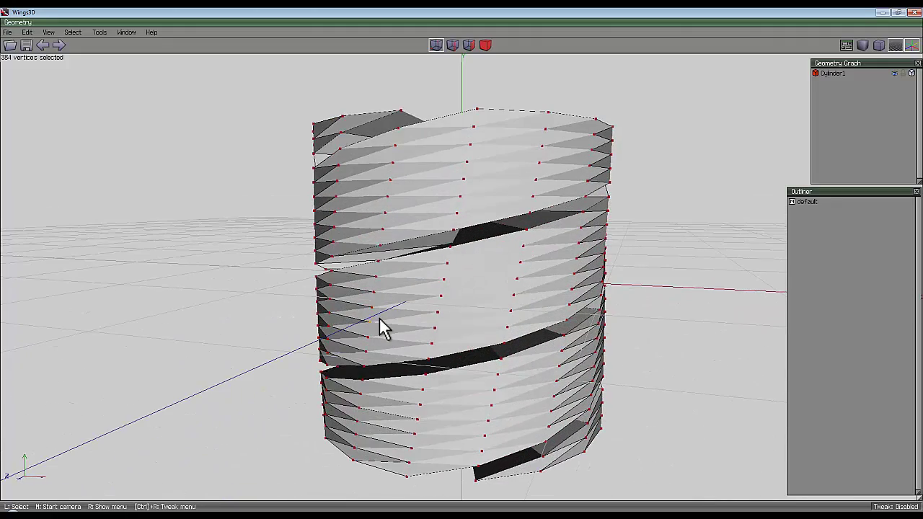
scroll(378, 319, down, 10)
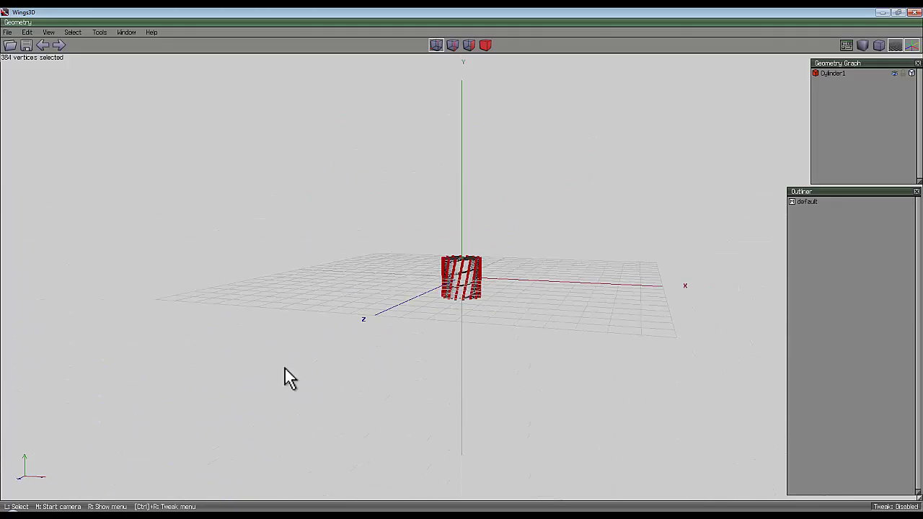
scroll(437, 299, up, 10)
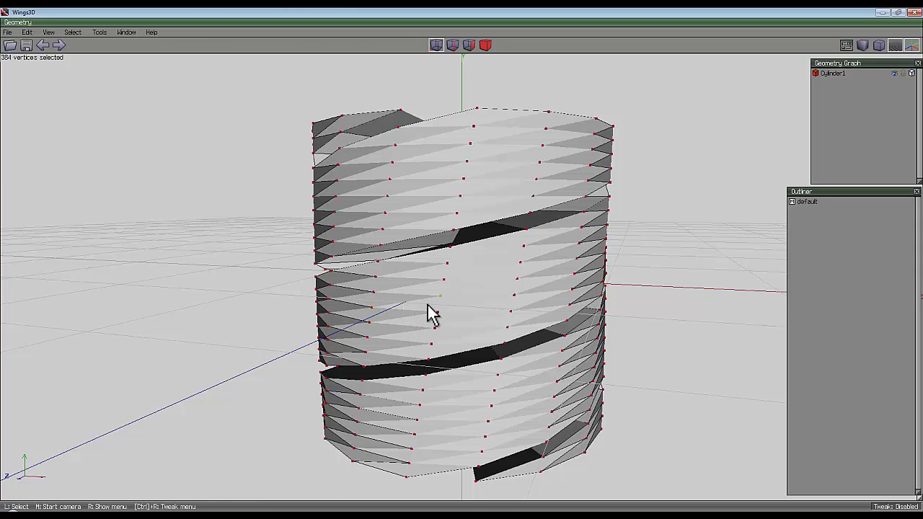
middle_click(465, 275)
click(421, 348)
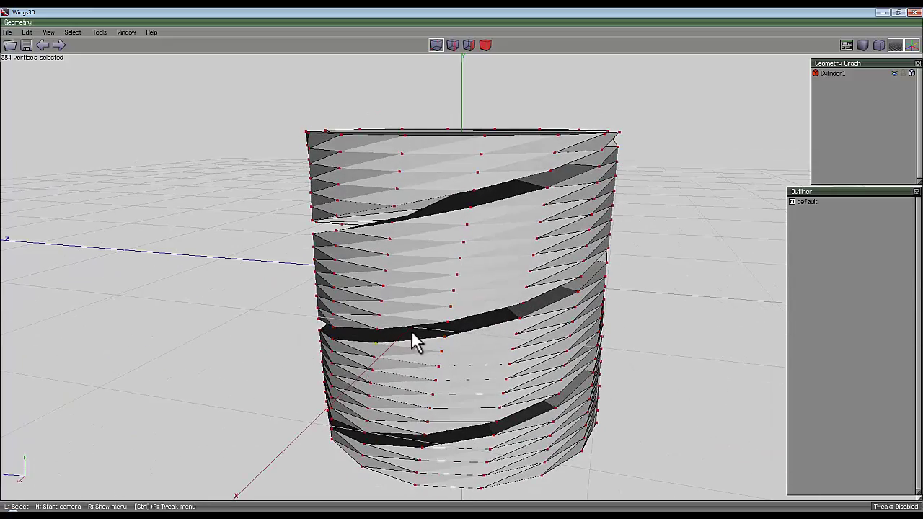
middle_click(429, 315)
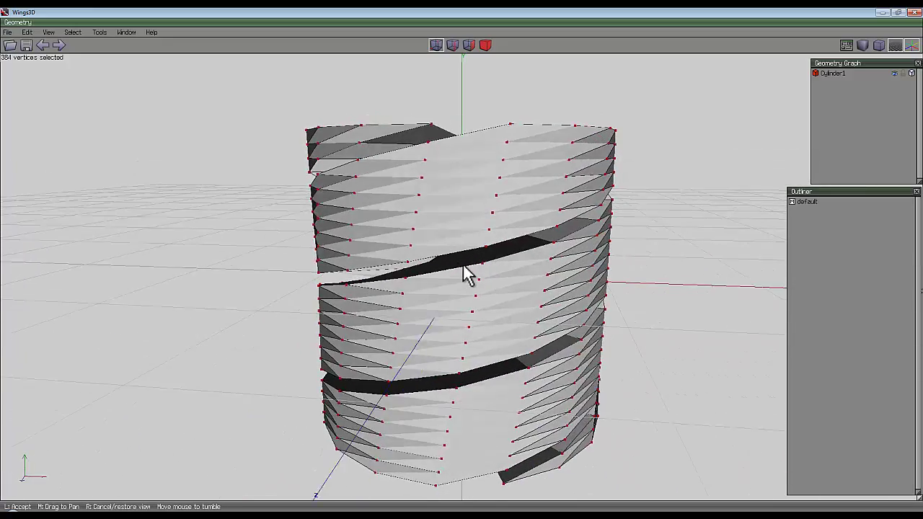
click(449, 330)
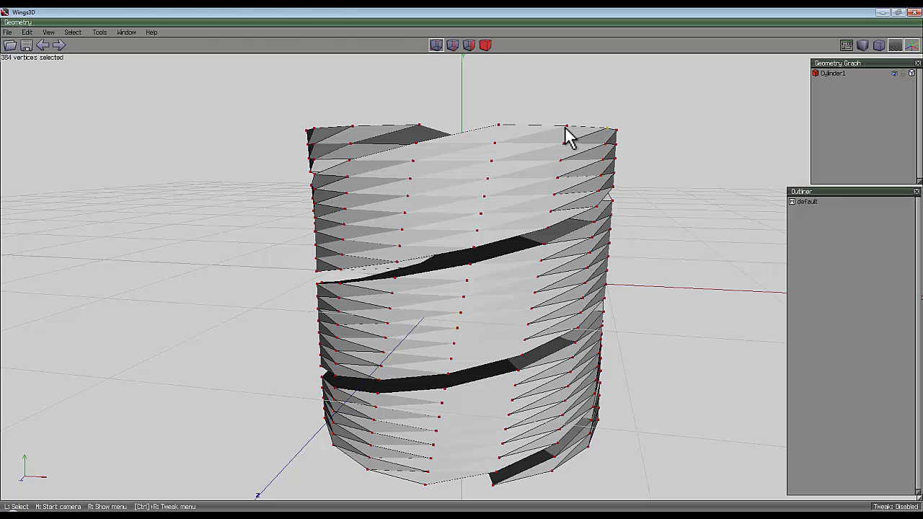
- Start a Bend on the selected vertices with its rod centre at a middle face
right_click(540, 108)
click(556, 307)
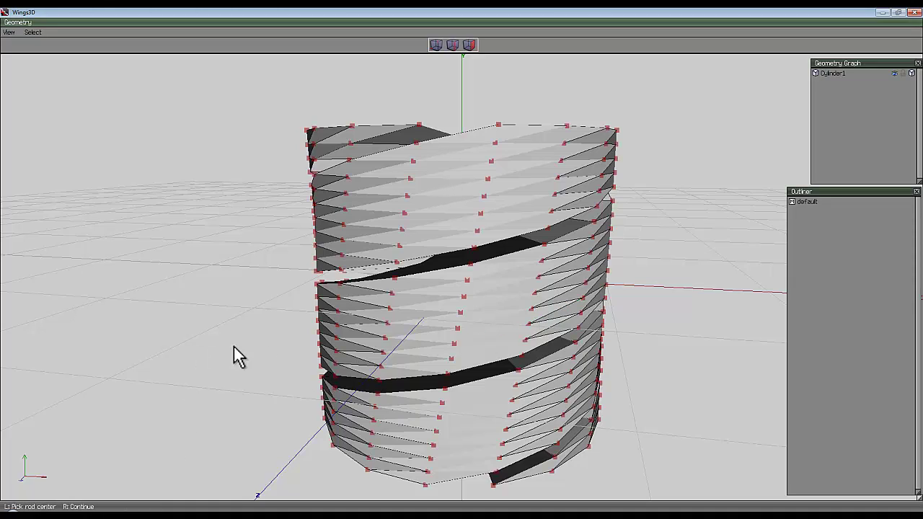
click(447, 322)
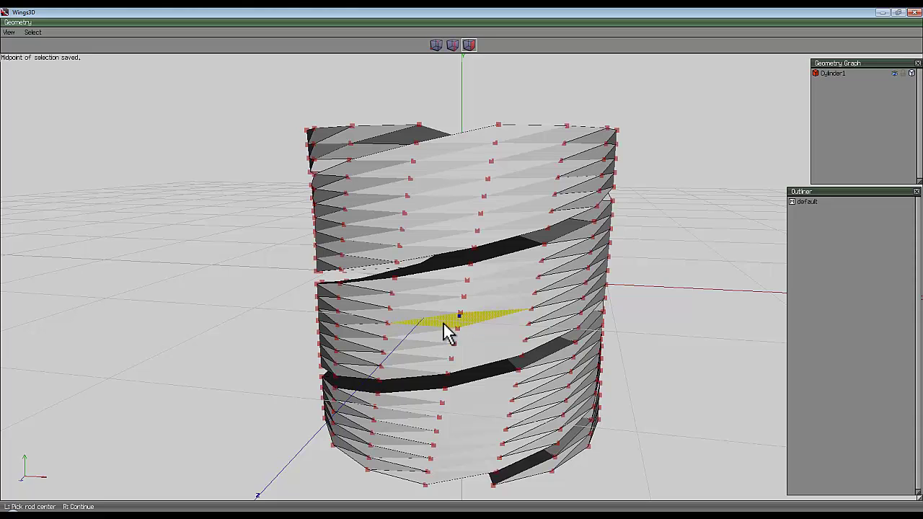
scroll(438, 325, down, 4)
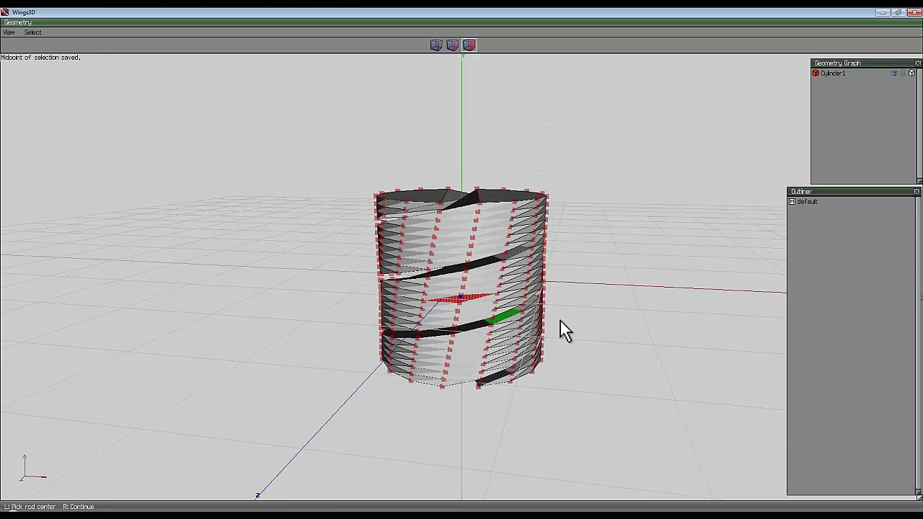
- Set the cylinder's top faces as rod top and a middle face's normal as bend axis
right_click(606, 291)
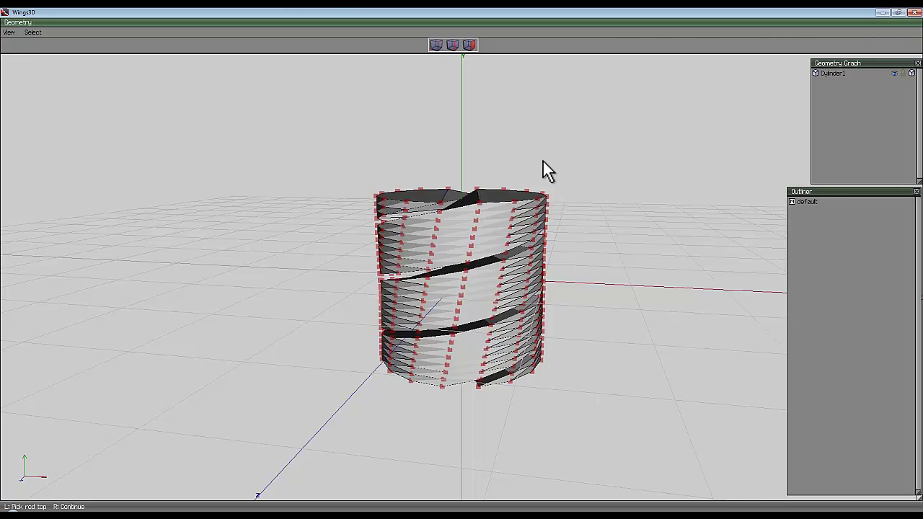
click(493, 194)
click(431, 197)
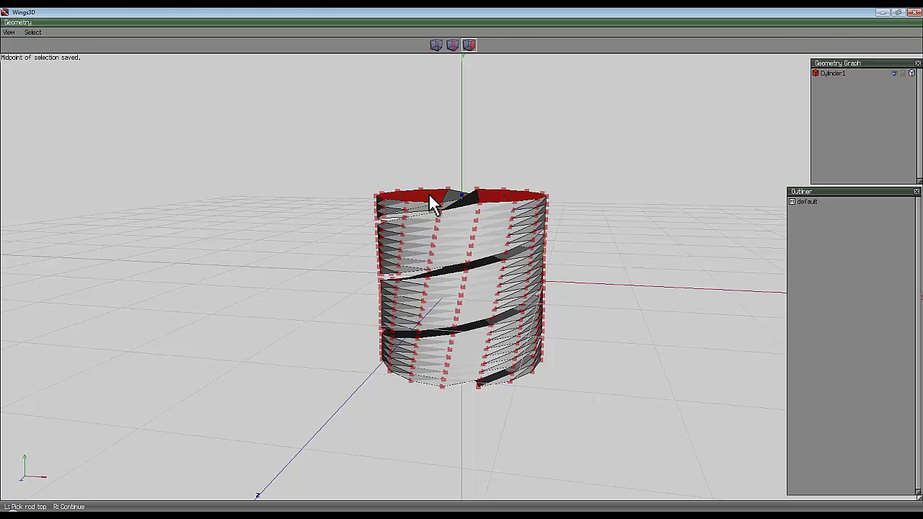
click(498, 194)
right_click(630, 207)
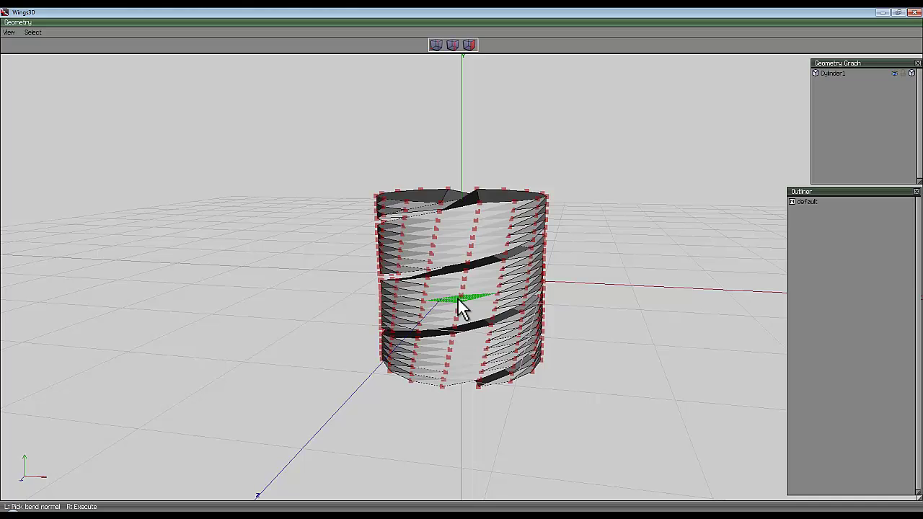
click(458, 300)
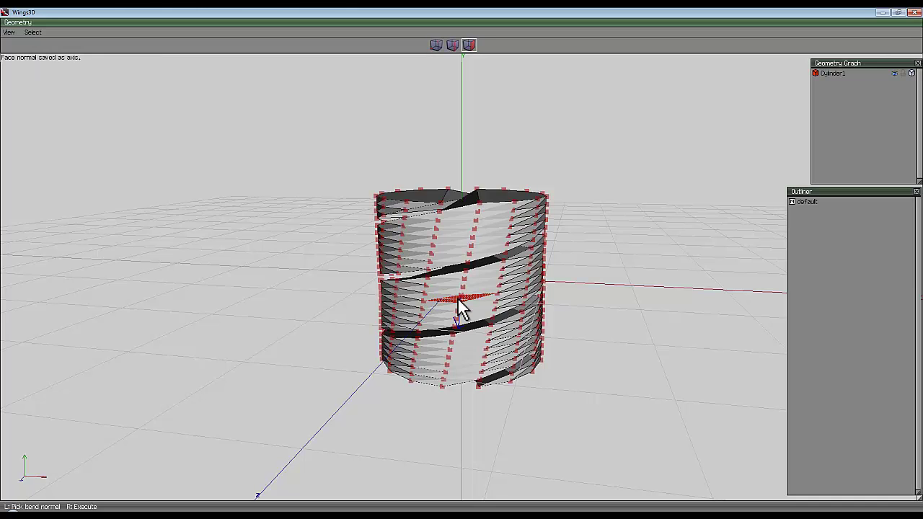
- Bend the twisted cylinder exactly 180 degrees and view the curled shape end-on
right_click(656, 269)
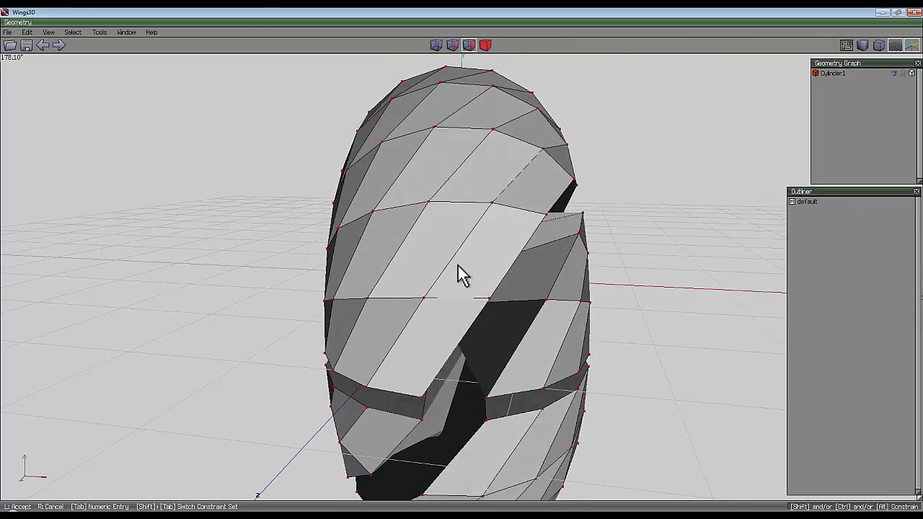
key(Tab)
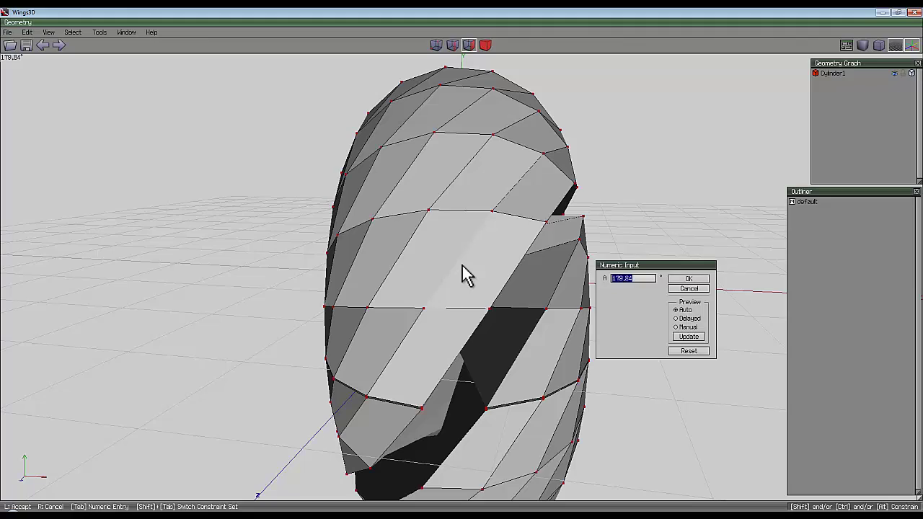
text(180)
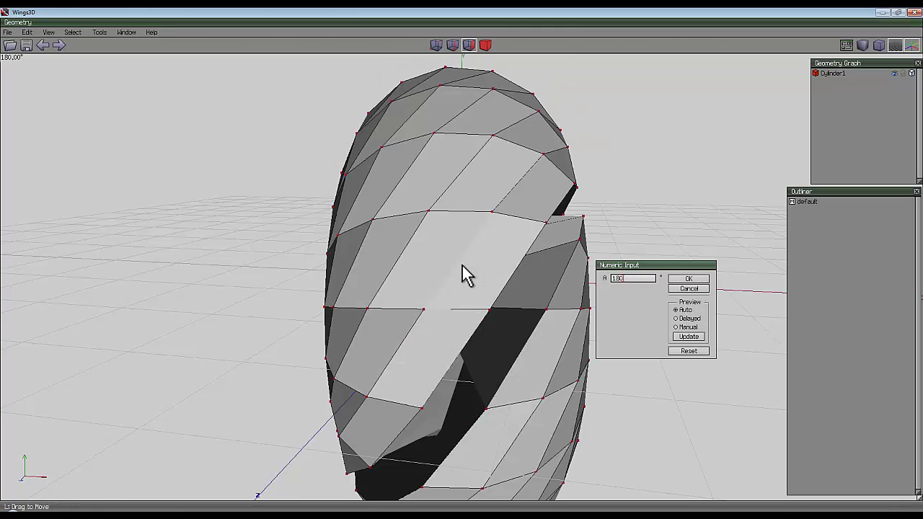
key(Return)
middle_click(467, 274)
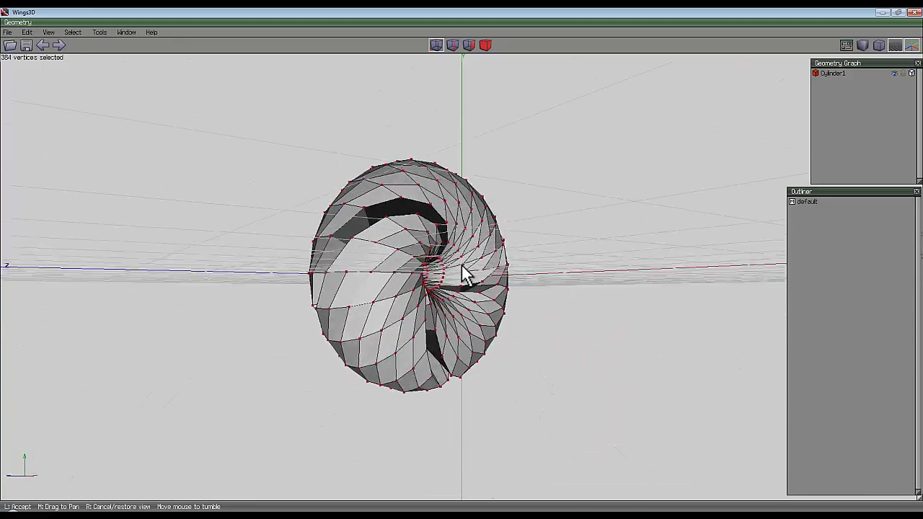
click(465, 272)
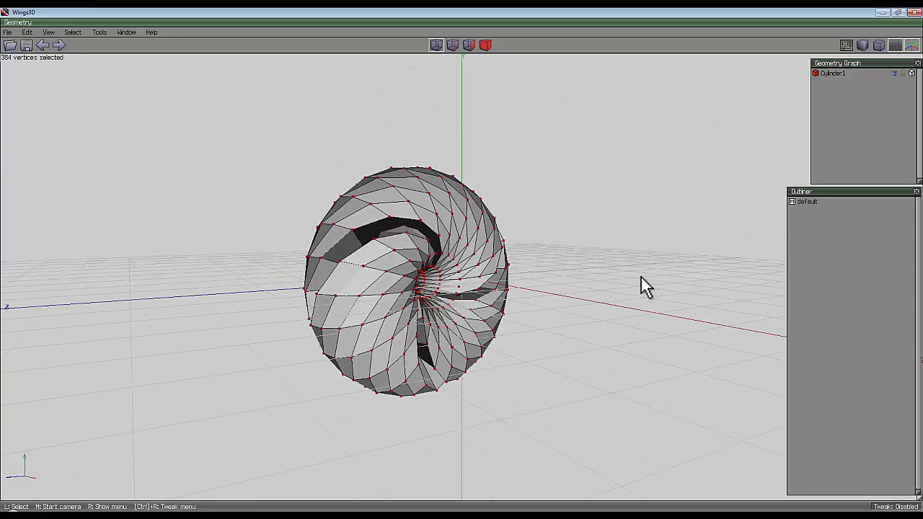
- Weld the bent object's meeting ends in body mode with a 0.01 distance tolerance
click(485, 46)
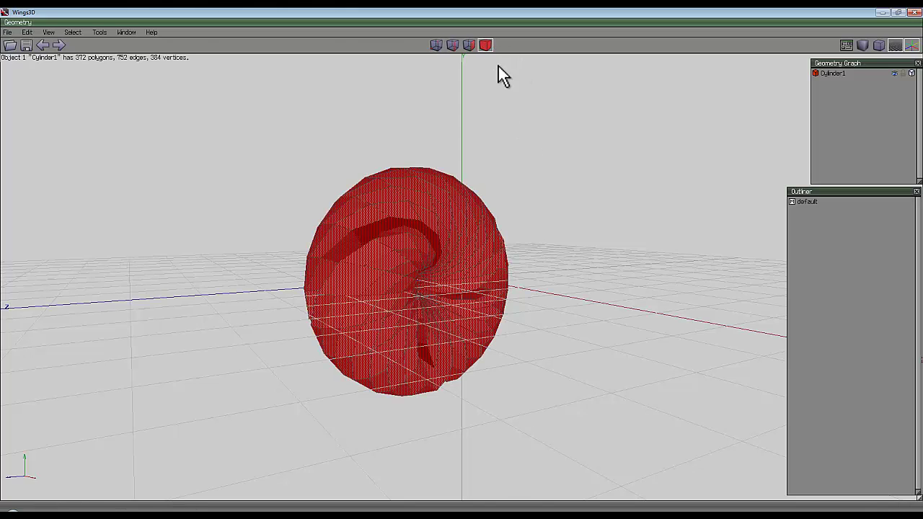
right_click(568, 171)
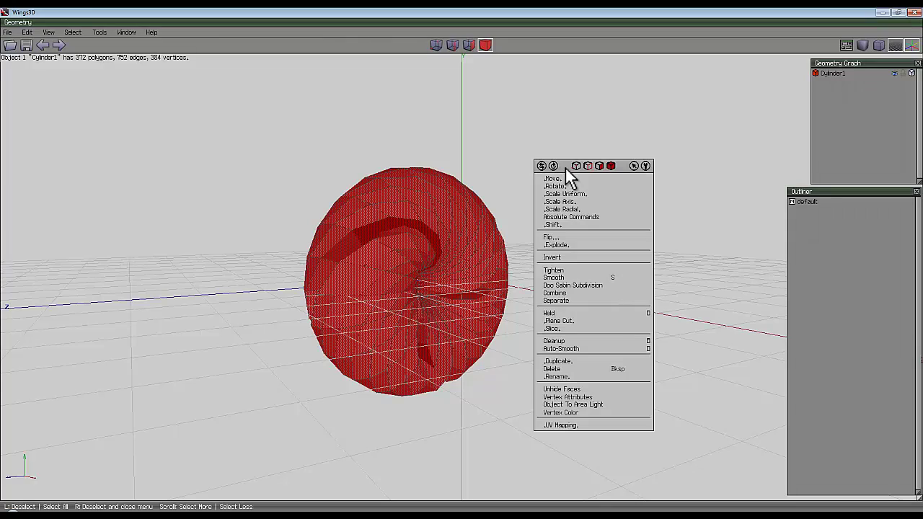
click(648, 312)
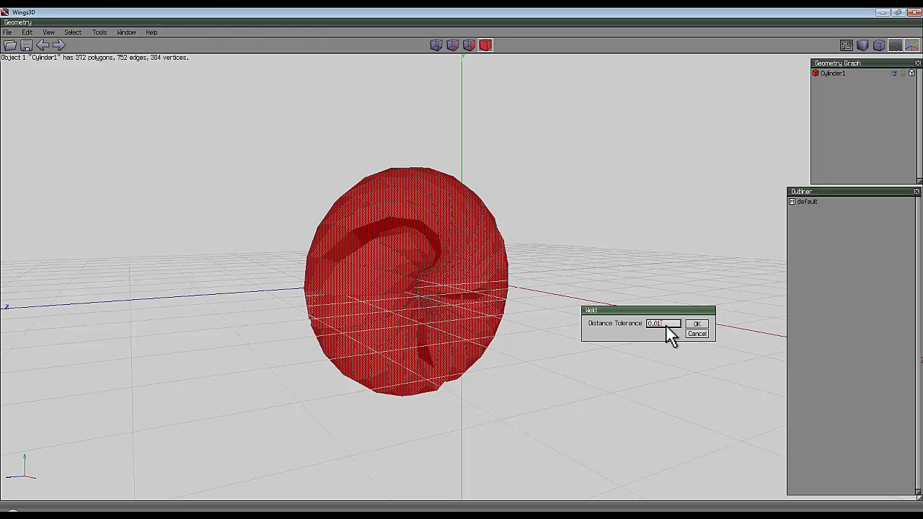
text(0.01)
key(Return)
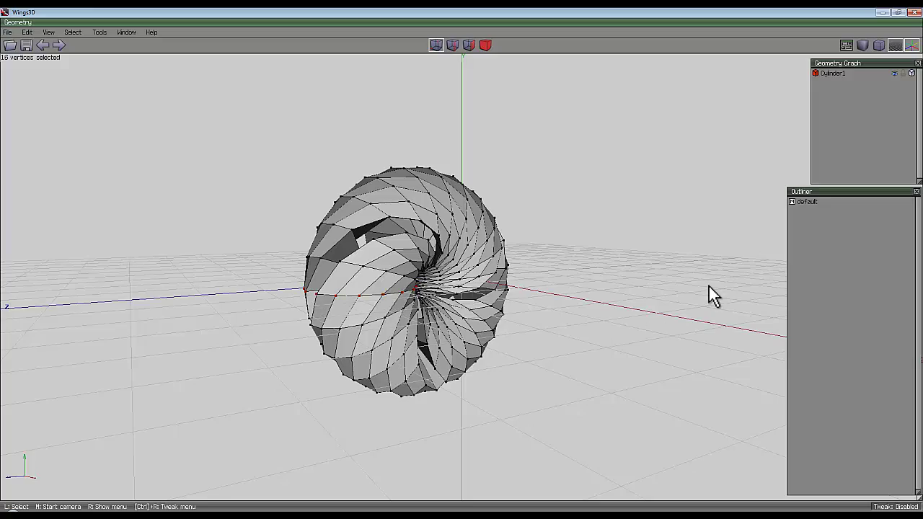
middle_click(461, 267)
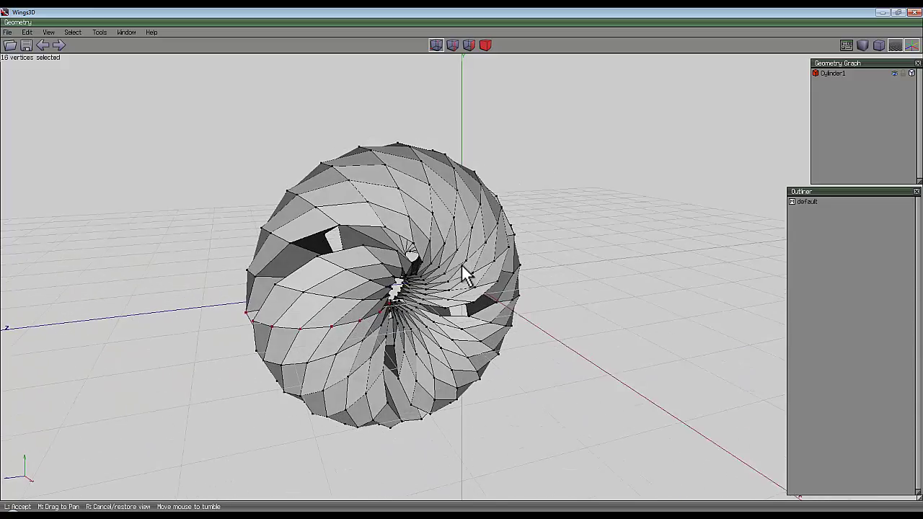
- Select two slot-rim edges, extend them to the 92-edge loop, and bevel it
click(712, 251)
key(space)
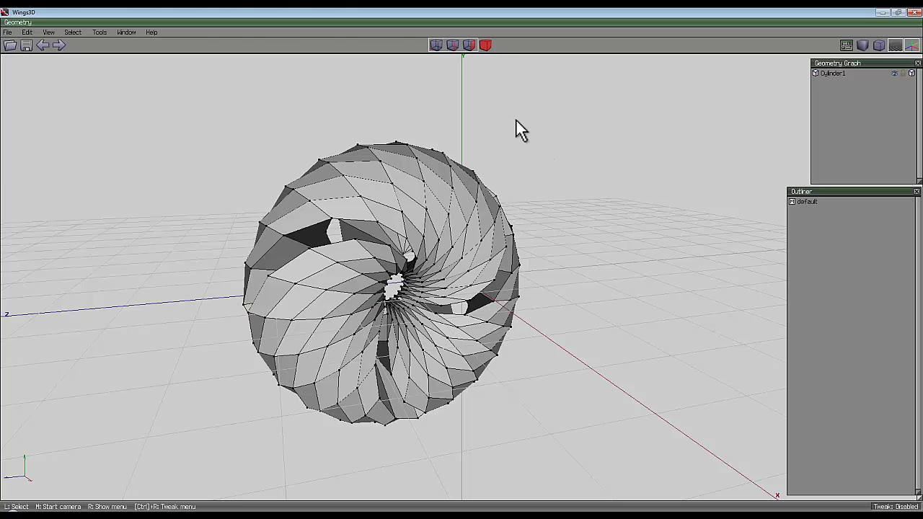
click(453, 45)
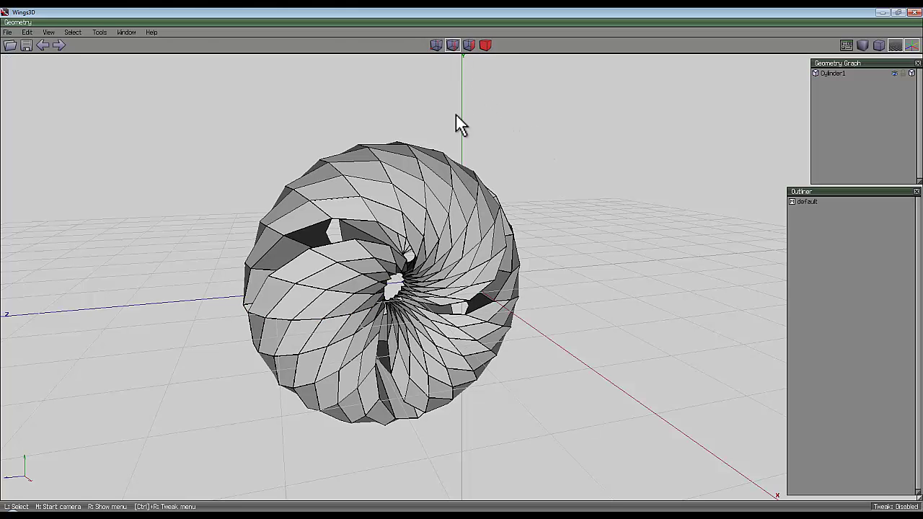
click(393, 240)
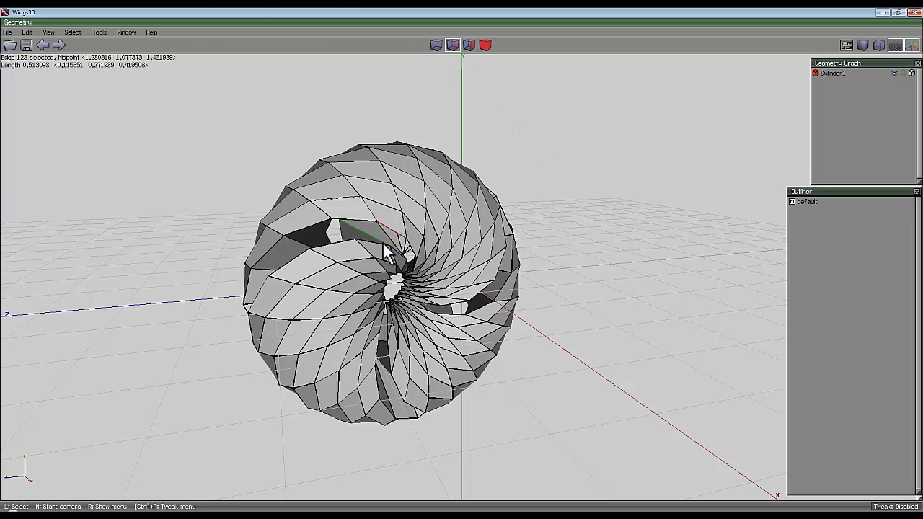
click(377, 254)
scroll(560, 253, up, 3)
middle_drag(560, 253, 460, 265)
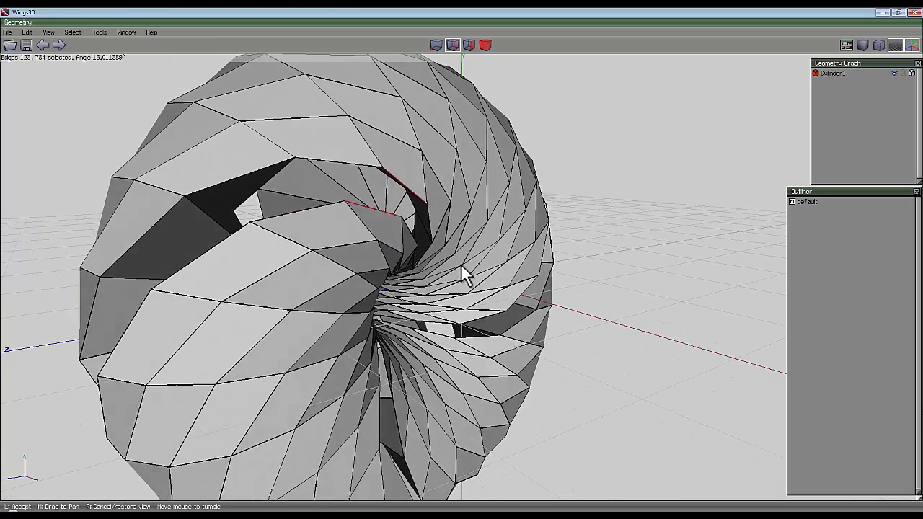
key(l)
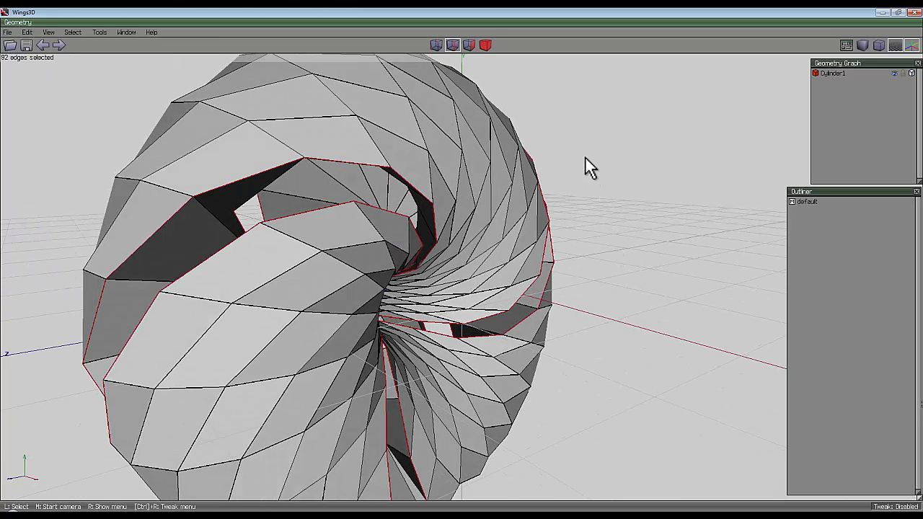
right_click(584, 160)
click(585, 293)
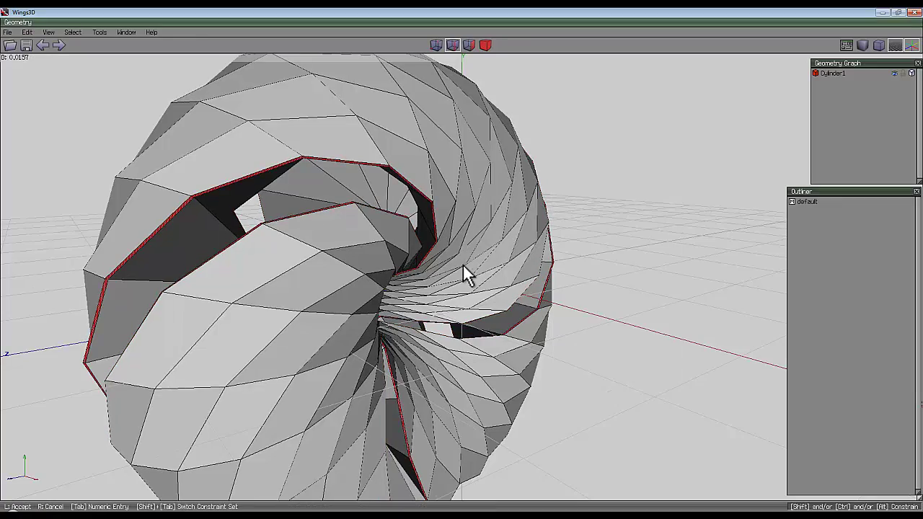
click(462, 266)
middle_click(614, 280)
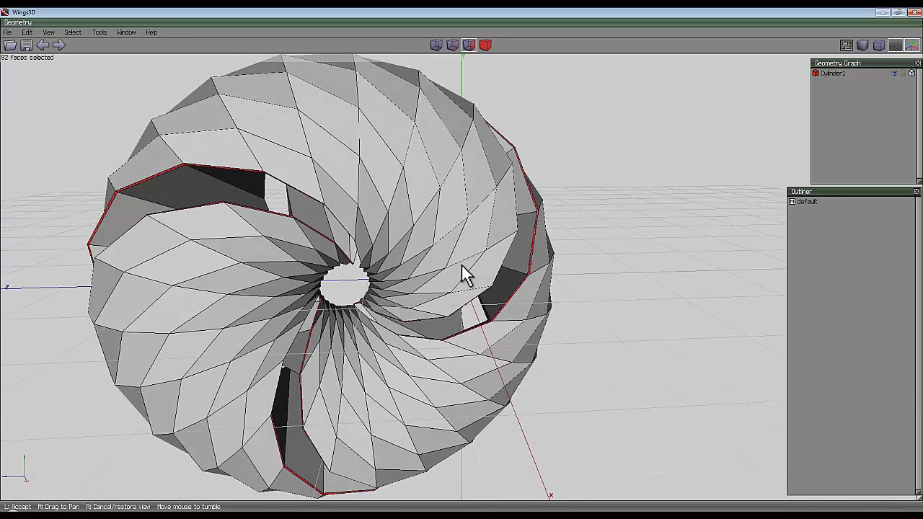
- Smooth-subdivide the whole object to 7360 polygons, deselect it, and orbit to inspect
click(462, 265)
click(485, 45)
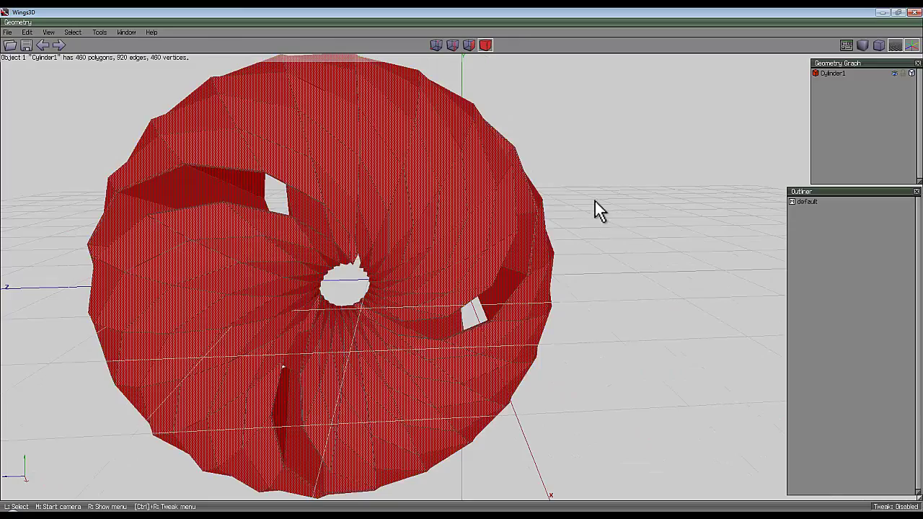
key(s)
key(space)
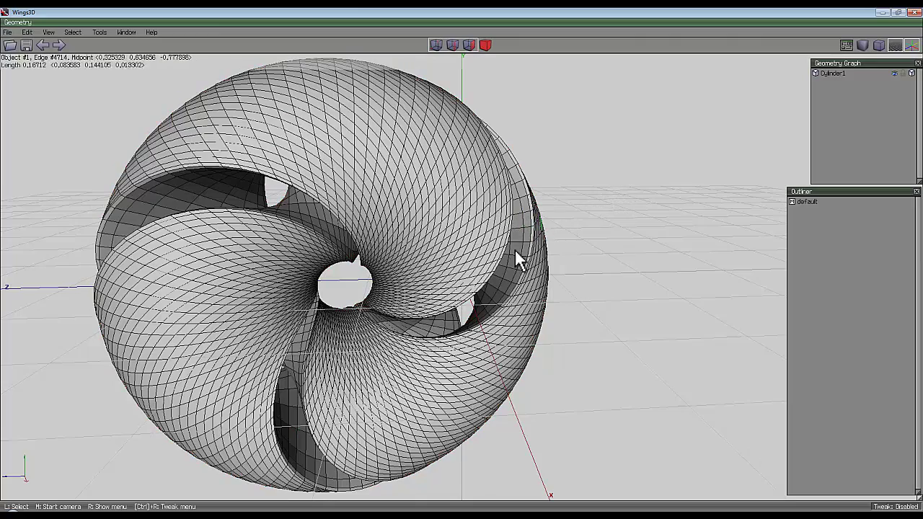
middle_click(597, 222)
scroll(462, 266, down, 5)
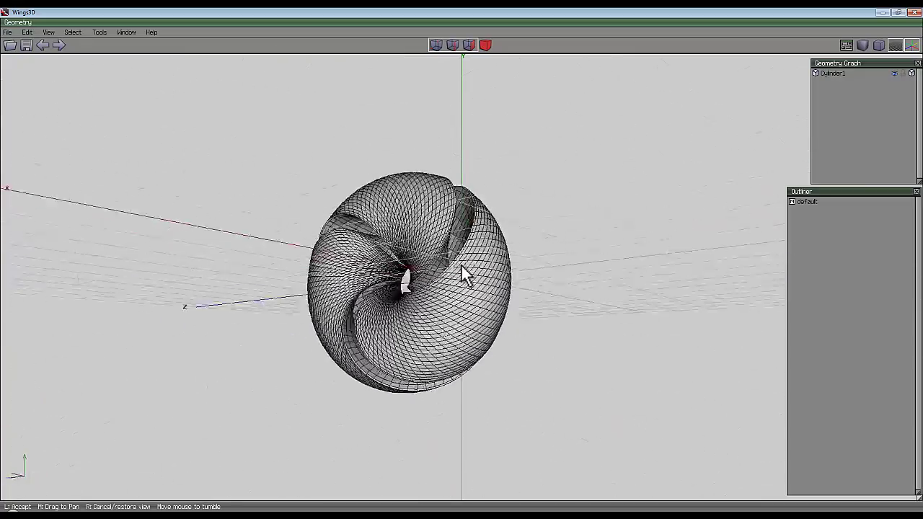
click(463, 274)
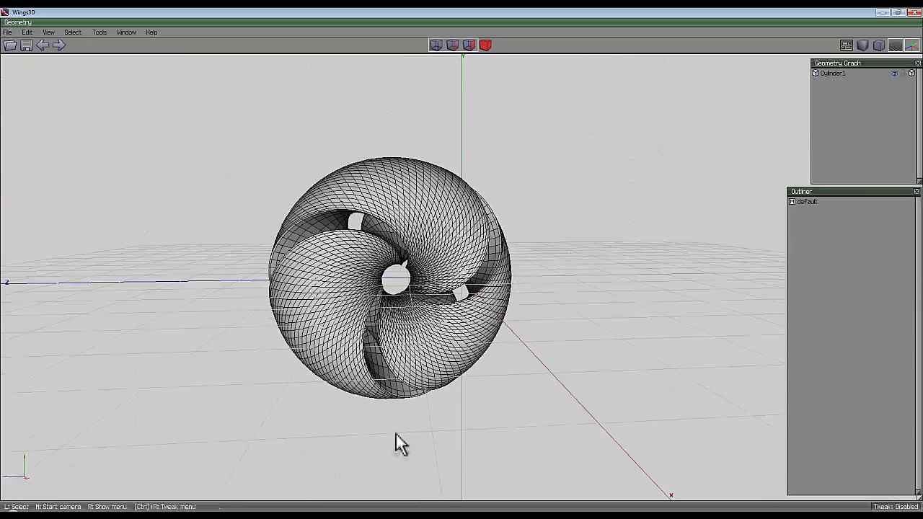
key(alt+Tab)
middle_click(538, 196)
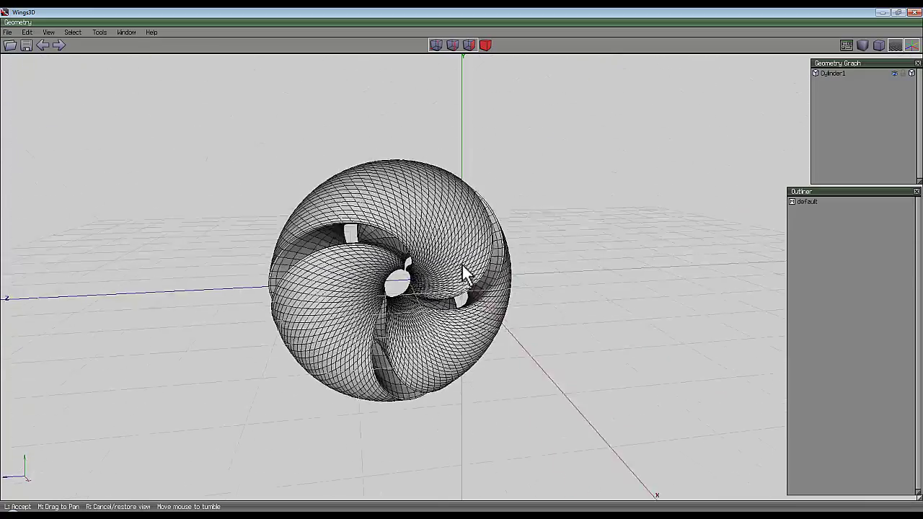
click(462, 264)
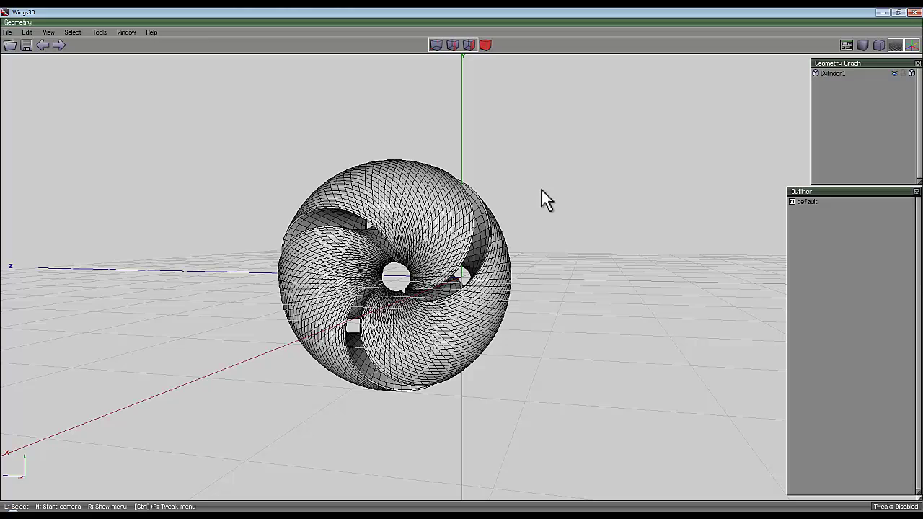
middle_click(538, 191)
click(461, 263)
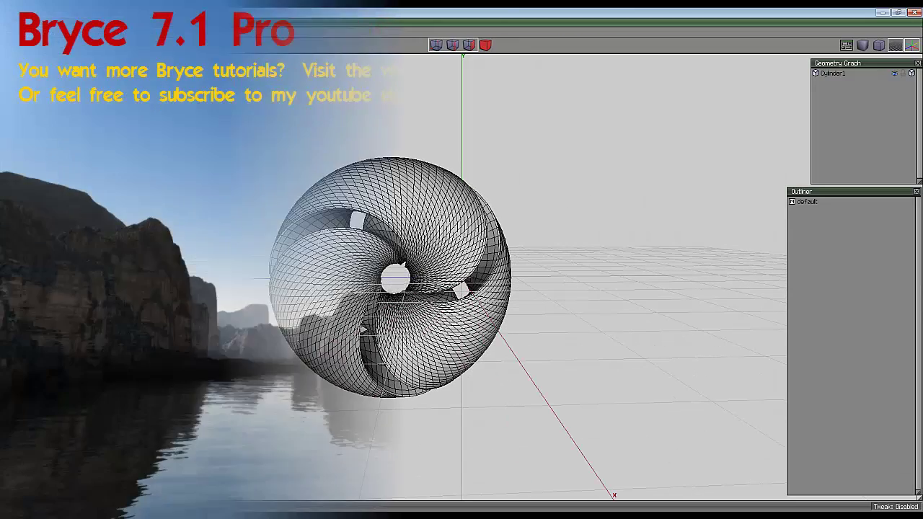